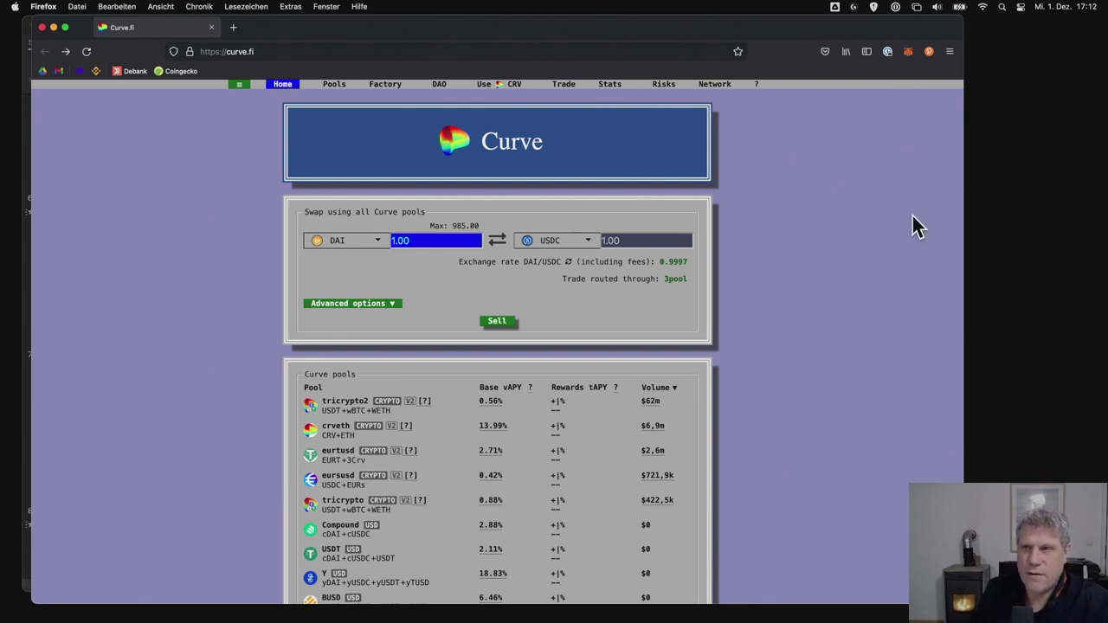
- Open the Use CRV overview, then go to the DAO locker page for staking CRV
left_click(511, 87)
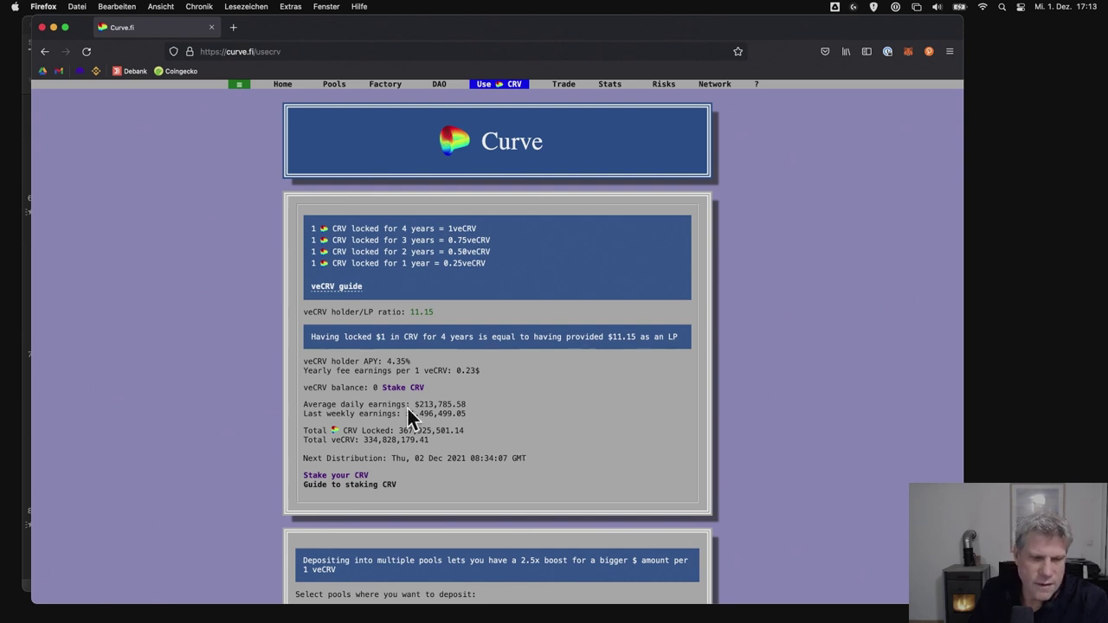
left_click(340, 475)
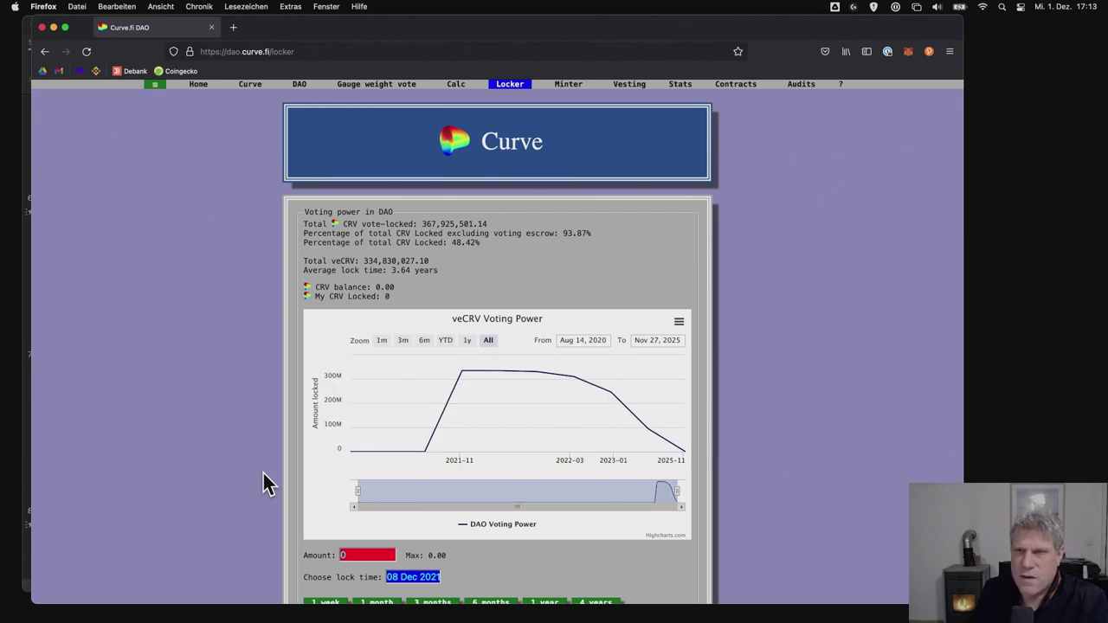
- Scroll the DAO locker page down to the CRV lock amount and lock-time form
scroll(266, 483, "down", 3)
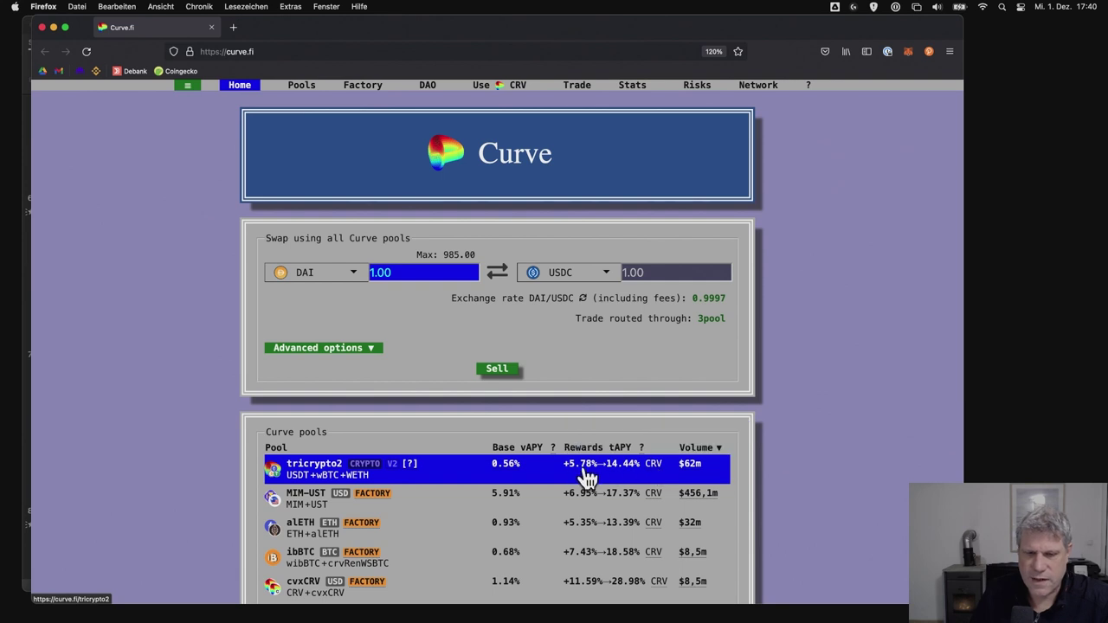
left_click_drag(587, 485, 853, 379)
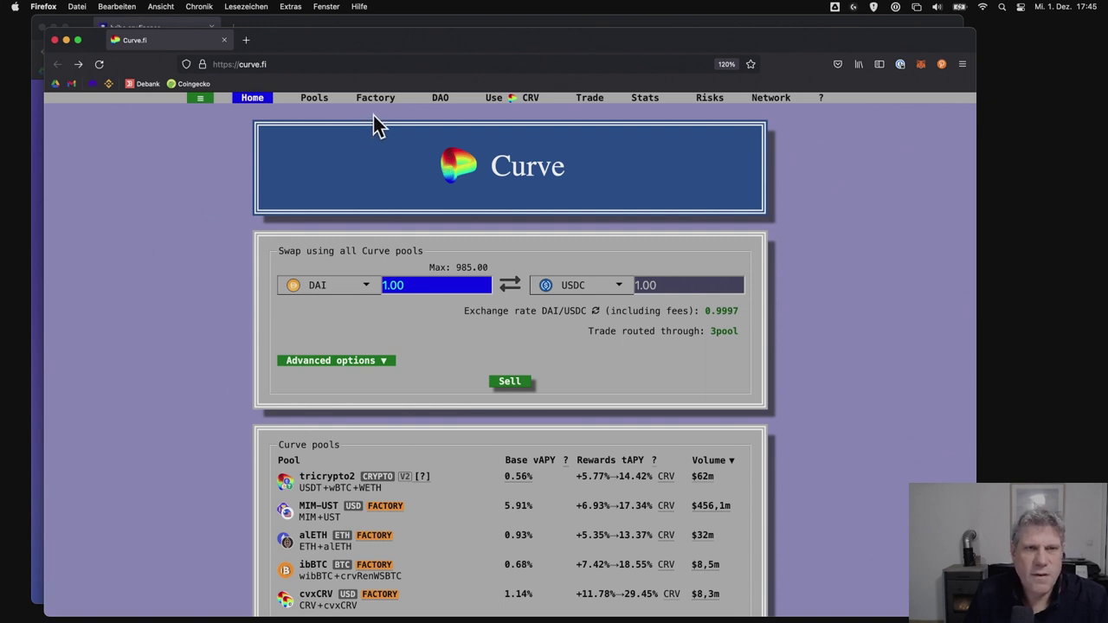
mouse_move(363, 85)
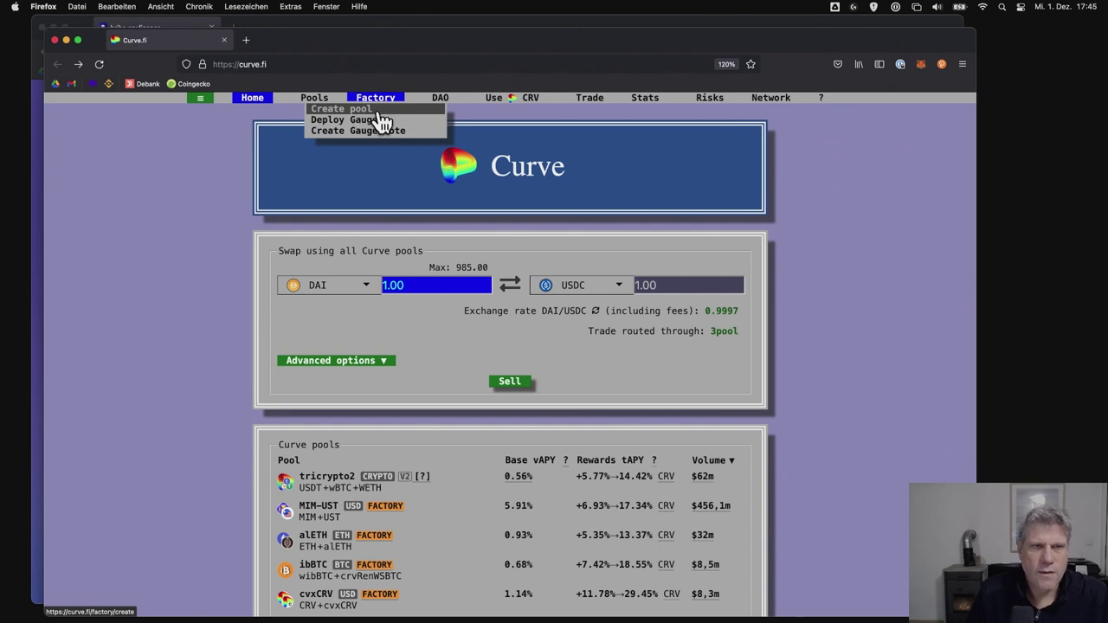
- Open the Create Factory Pool form and scroll through its Meta USD pool fields
left_click(378, 111)
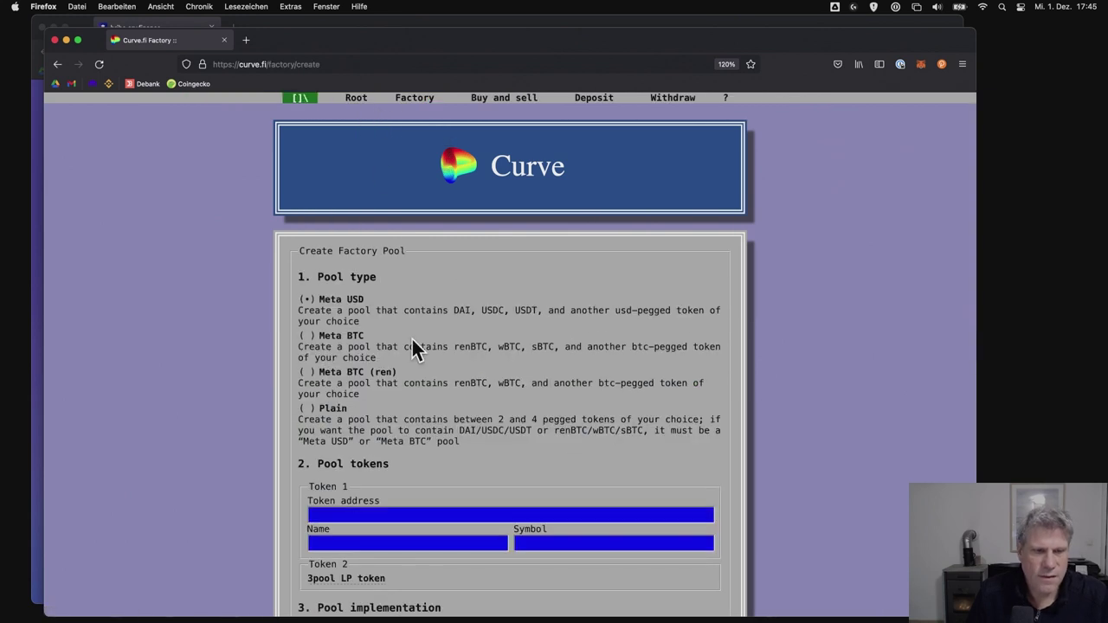
scroll(353, 402, "down", 1)
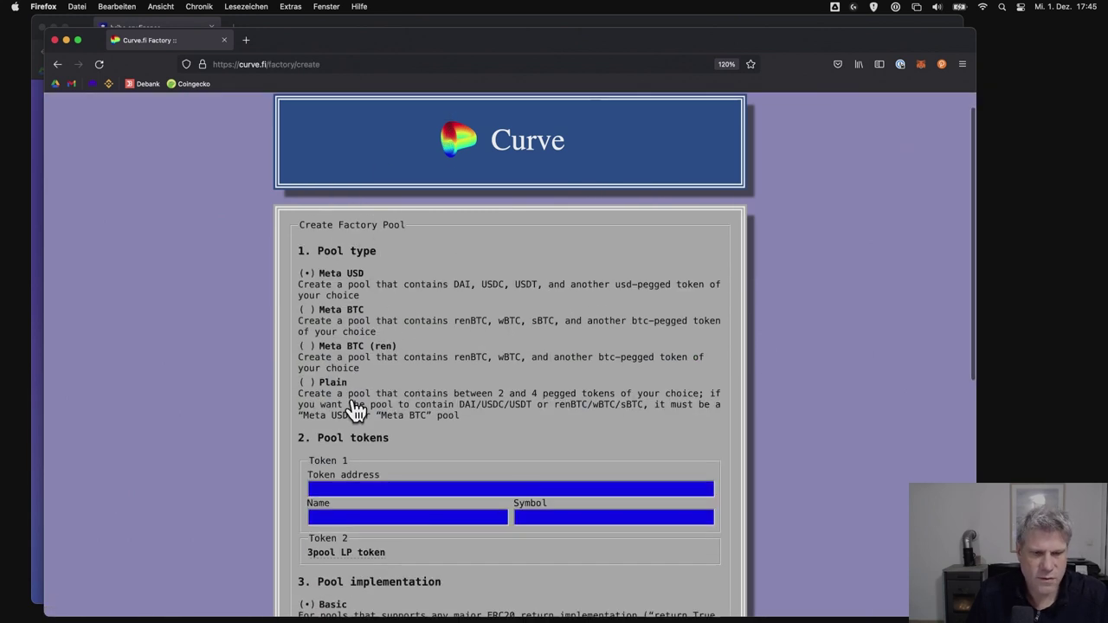
scroll(353, 400, "down", 5)
scroll(391, 458, "down", 1)
scroll(390, 463, "down", 4)
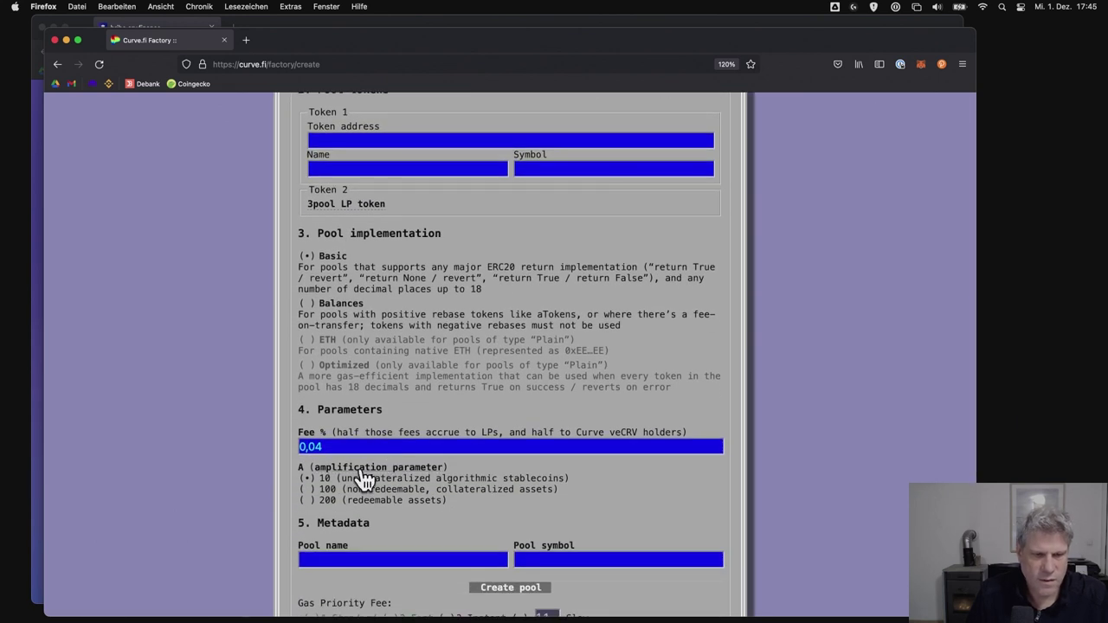
scroll(371, 476, "down", 2)
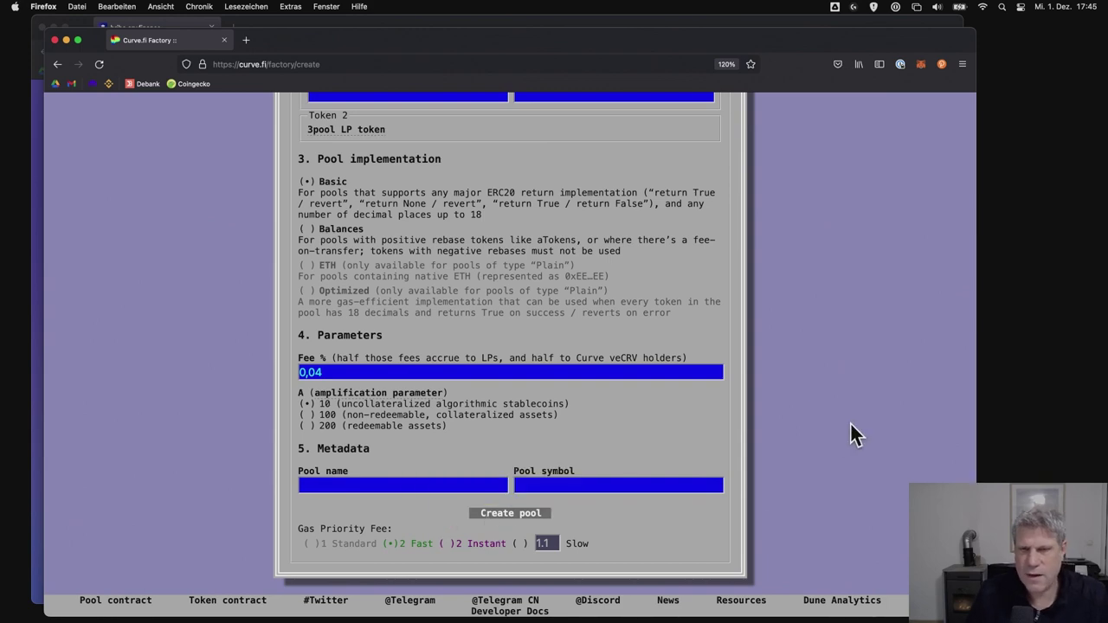
scroll(788, 398, "up", 13)
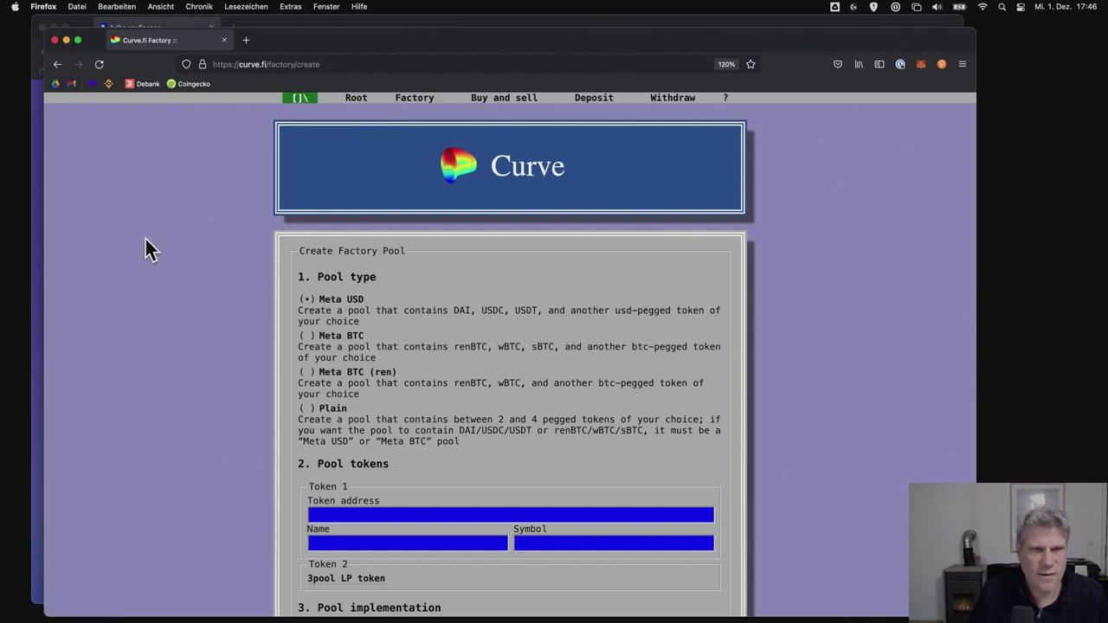
- Return to the Curve home page, scan the pool reward APYs, then switch to bribe.crv.finance
left_click(357, 99)
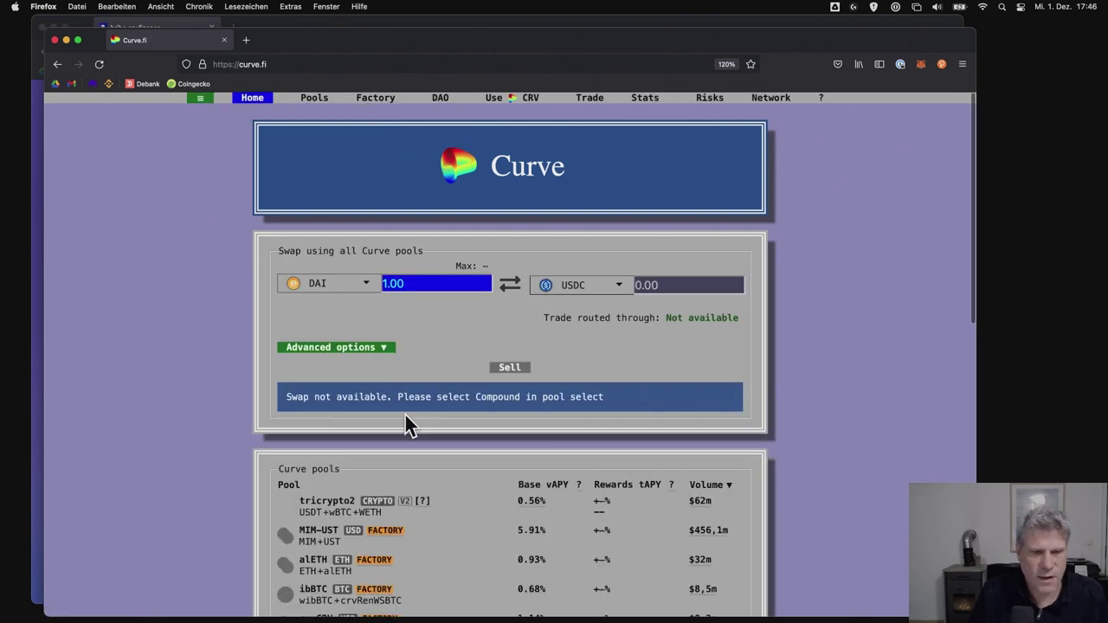
scroll(405, 414, "down", 1)
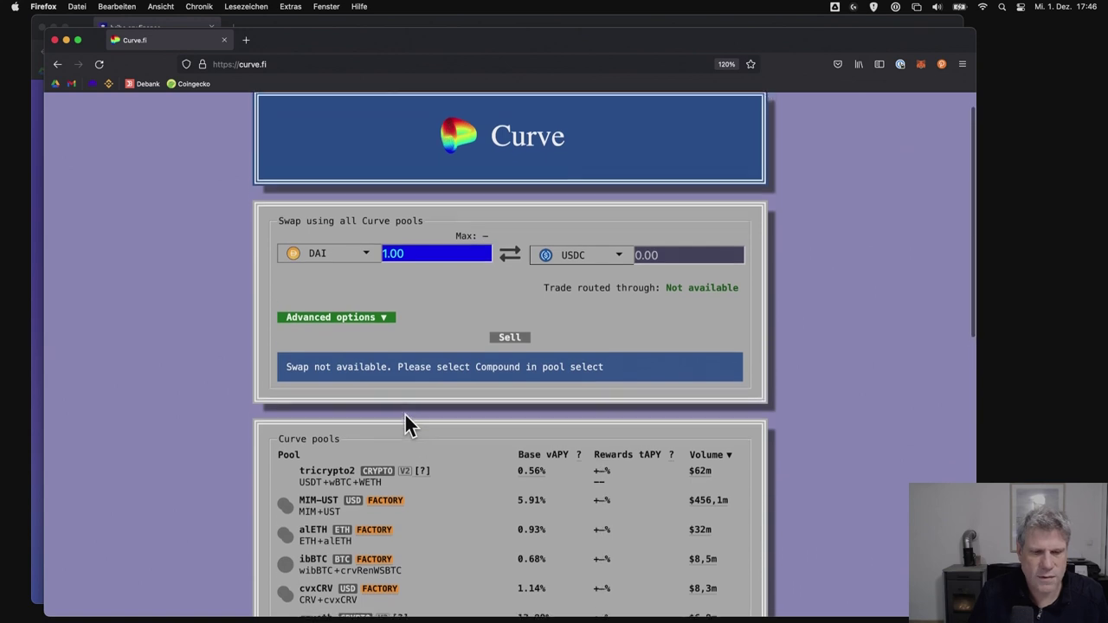
scroll(404, 413, "down", 2)
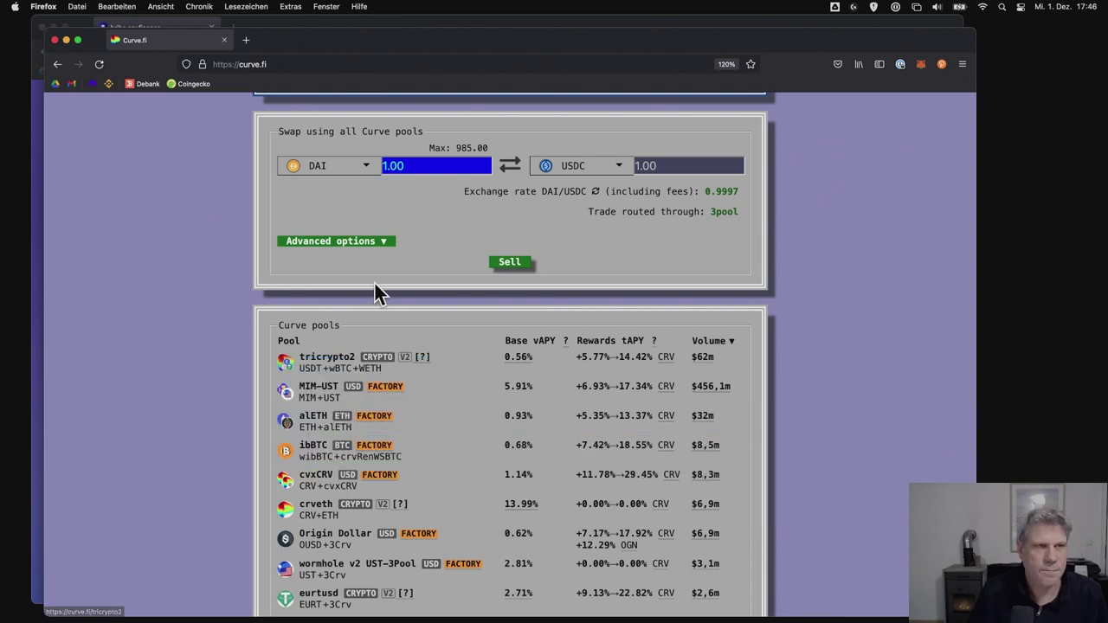
left_click(350, 24)
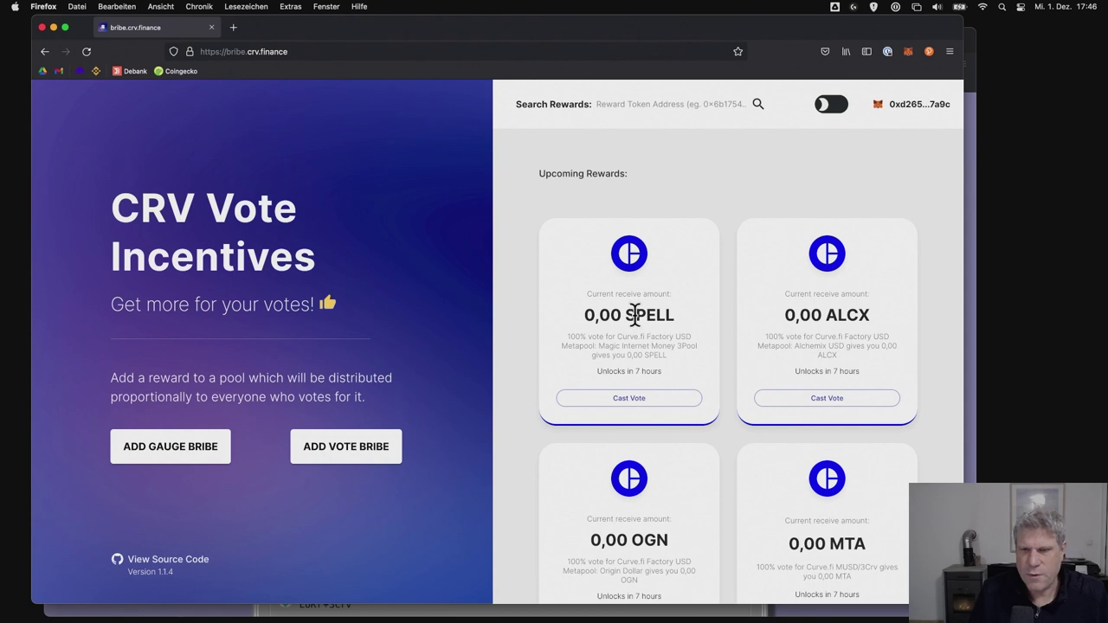
- Highlight the SPELL reward token name and its vote description on the upcoming-rewards card
left_click_drag(626, 315, 681, 320)
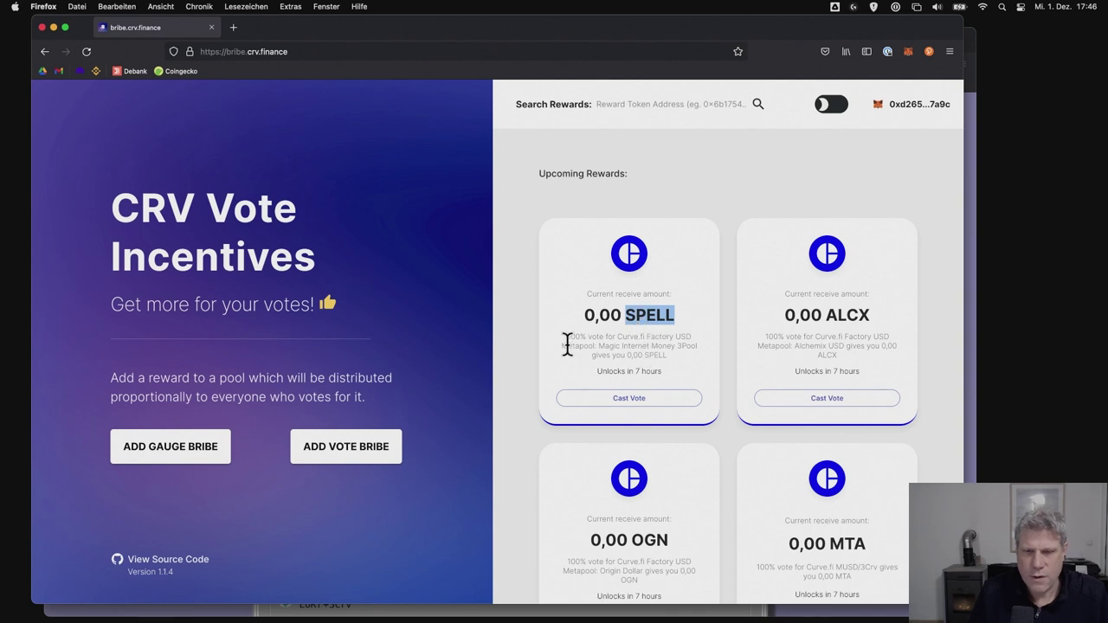
left_click_drag(566, 344, 693, 361)
left_click(693, 361)
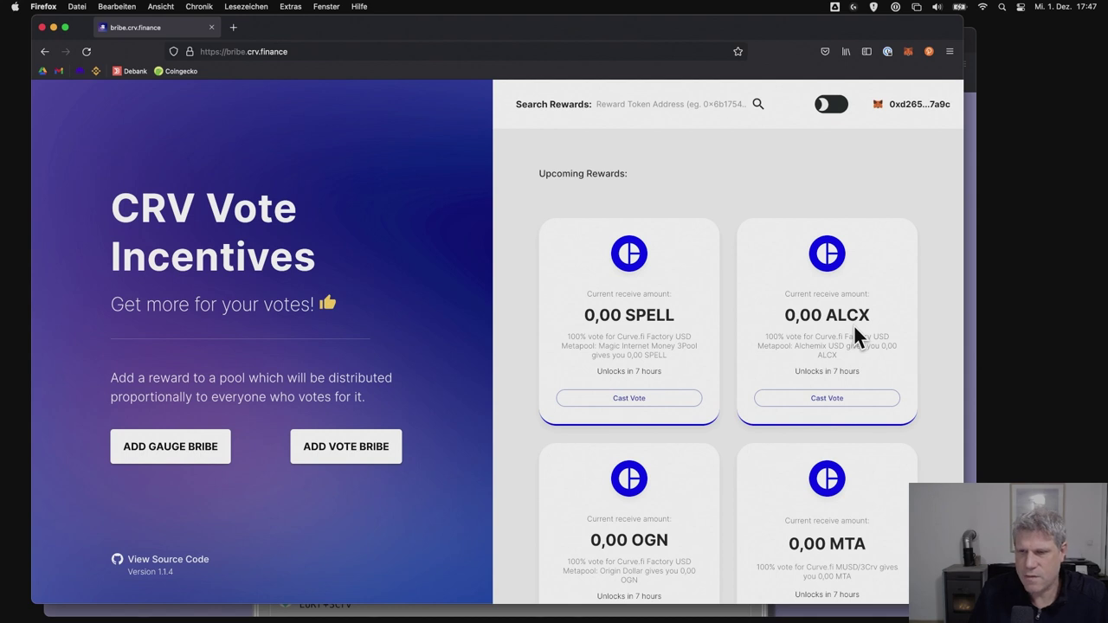
- Scroll through the upcoming ALCX, OGN, MTA and BADGER reward cards and back up
scroll(716, 473, "down", 1)
scroll(684, 459, "down", 2)
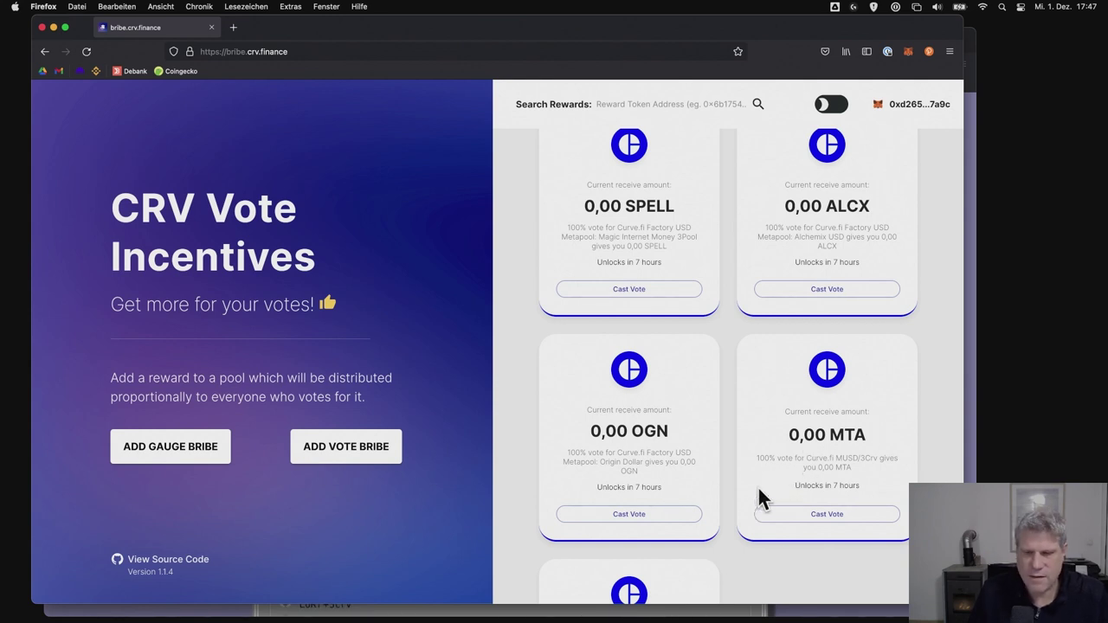
scroll(759, 458, "down", 3)
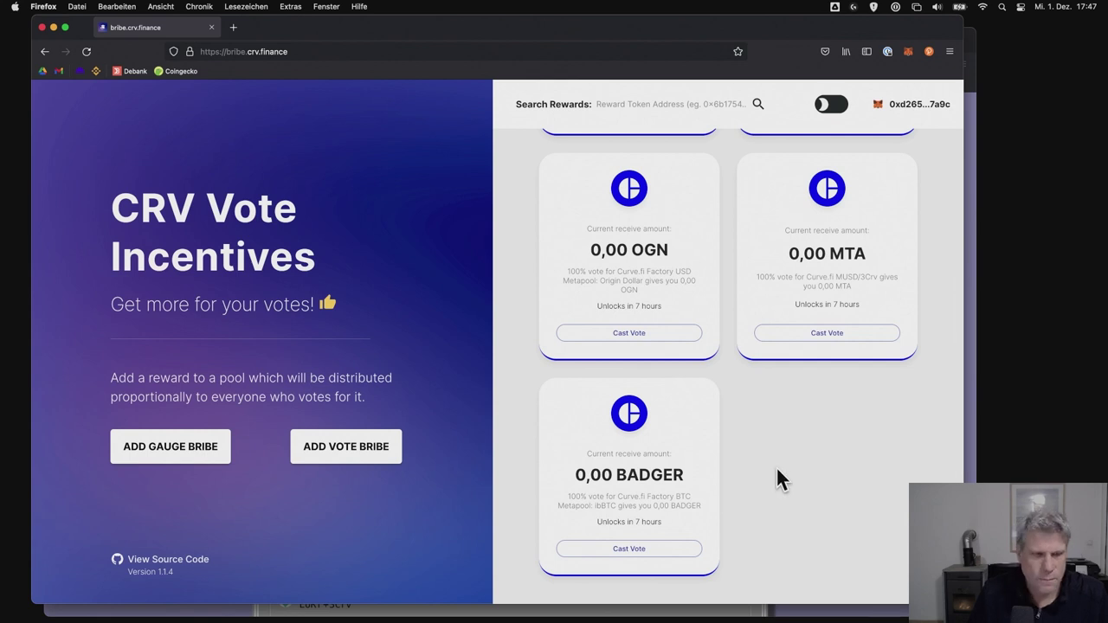
scroll(776, 465, "up", 3)
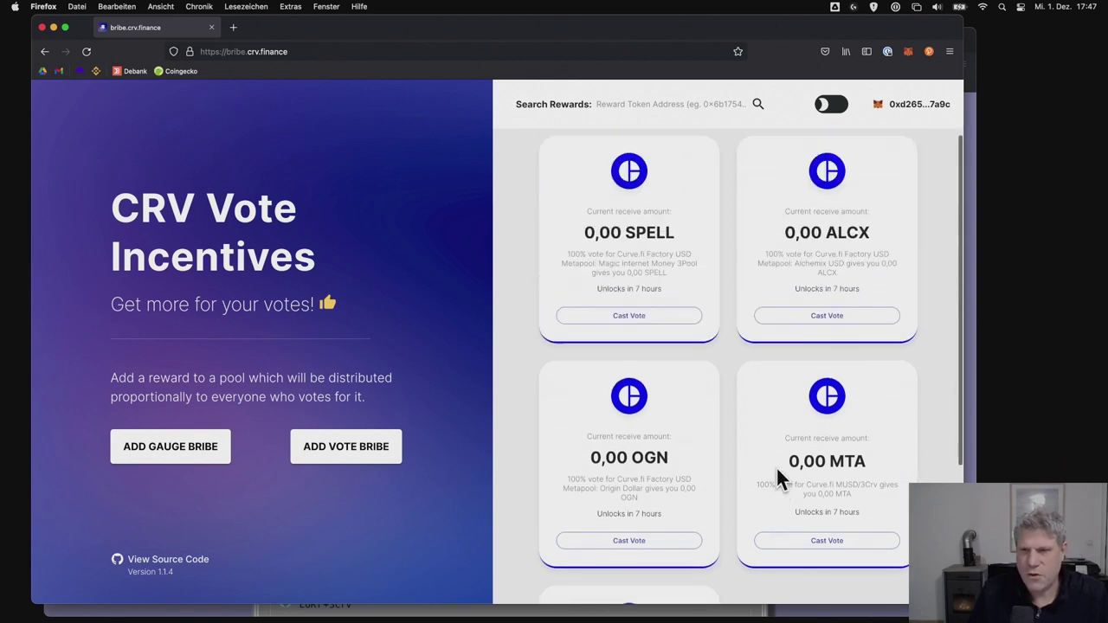
scroll(775, 466, "up", 2)
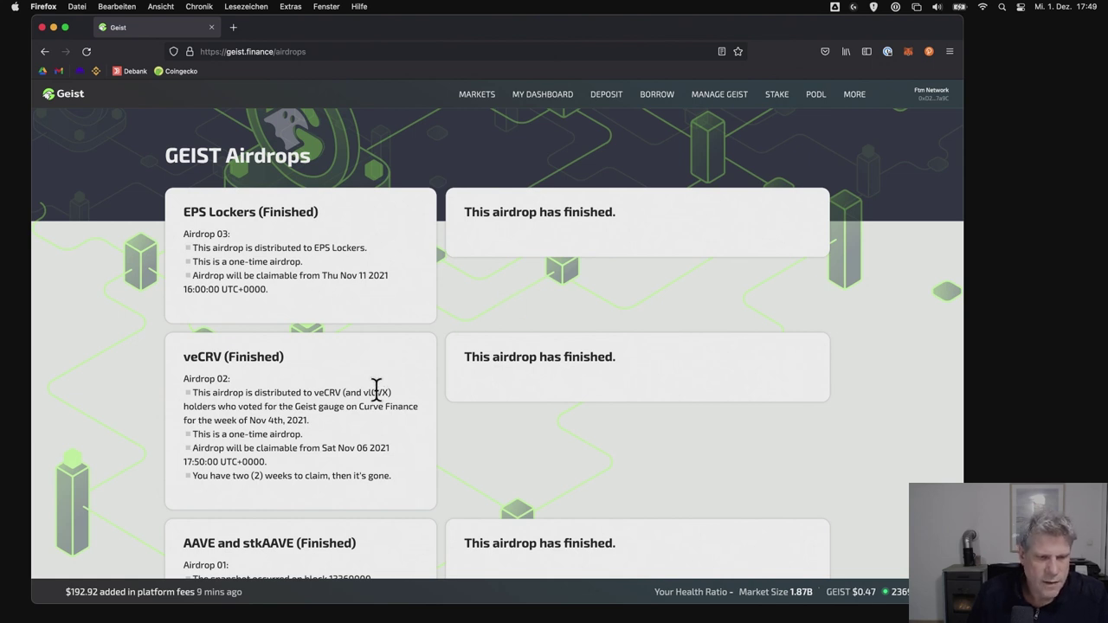
- Highlight 'veCRV' in the finished veCRV airdrop card on Geist's Airdrops page
double_click(322, 392)
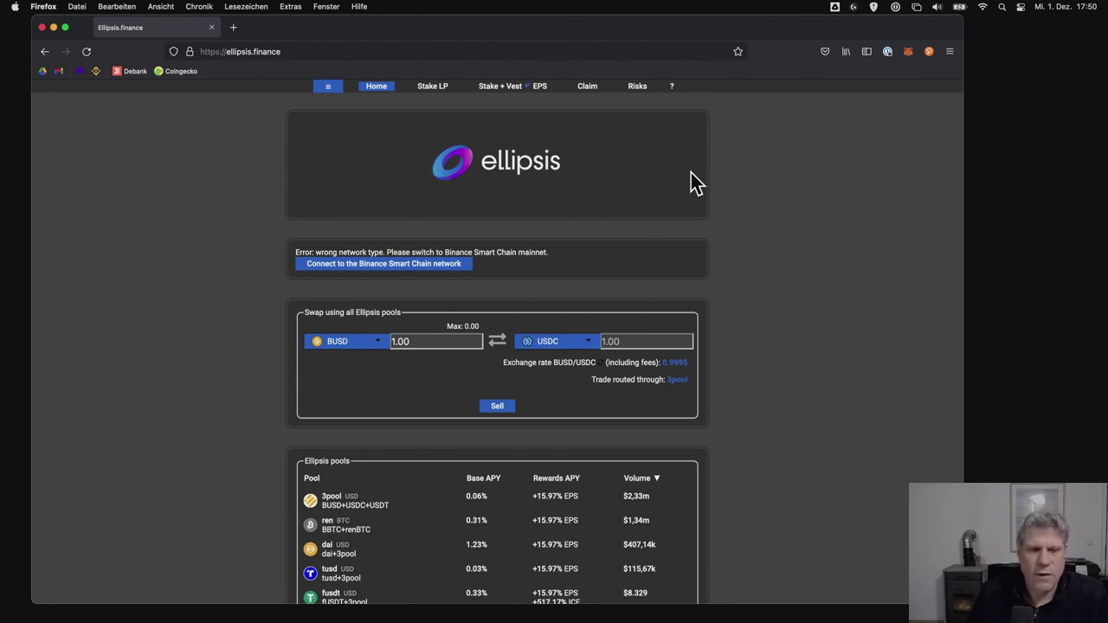
- Open the Ellipsis Claim page and scroll through the Weeks 1–9 forms to the Claim Stats table
left_click(588, 90)
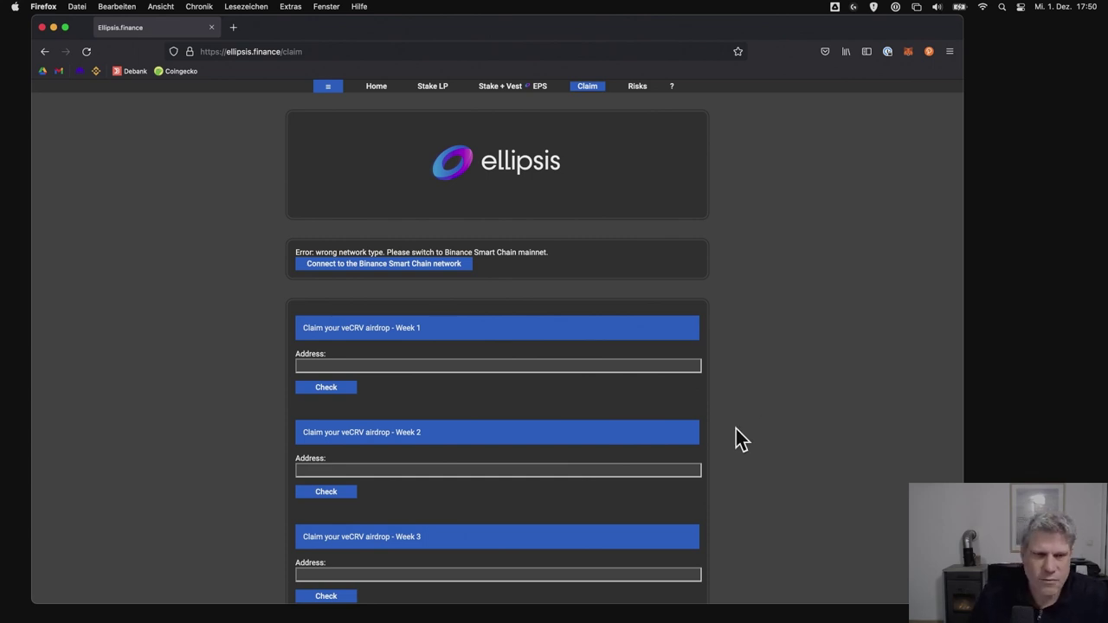
scroll(735, 428, "down", 1)
scroll(735, 428, "down", 2)
scroll(735, 428, "down", 1)
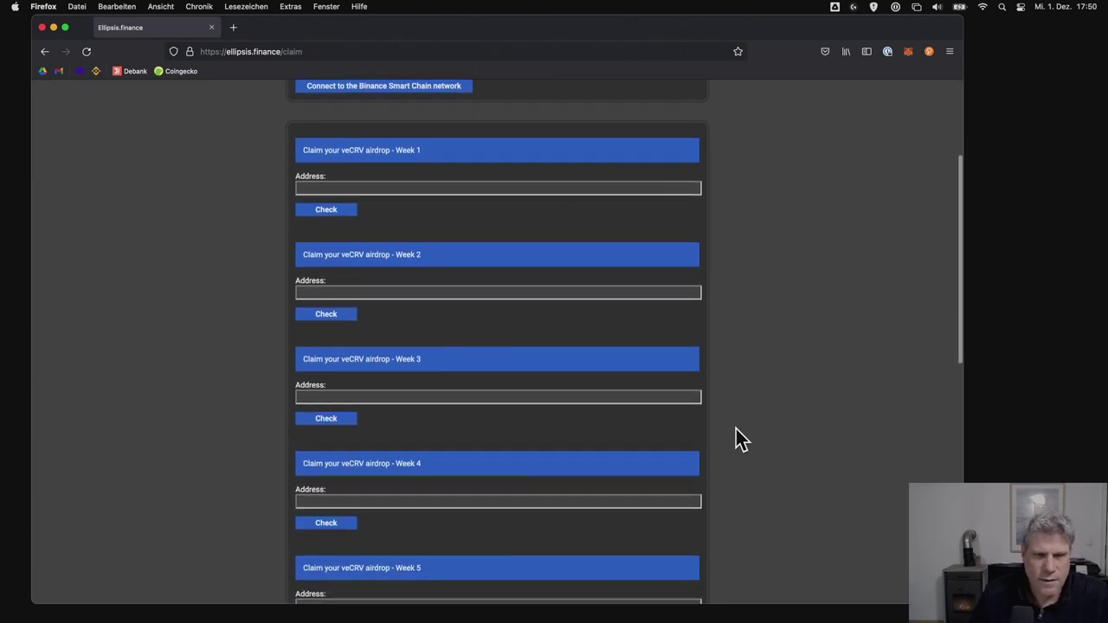
scroll(735, 428, "down", 3)
scroll(736, 440, "down", 1)
scroll(735, 439, "down", 3)
scroll(735, 440, "down", 2)
scroll(735, 440, "down", 3)
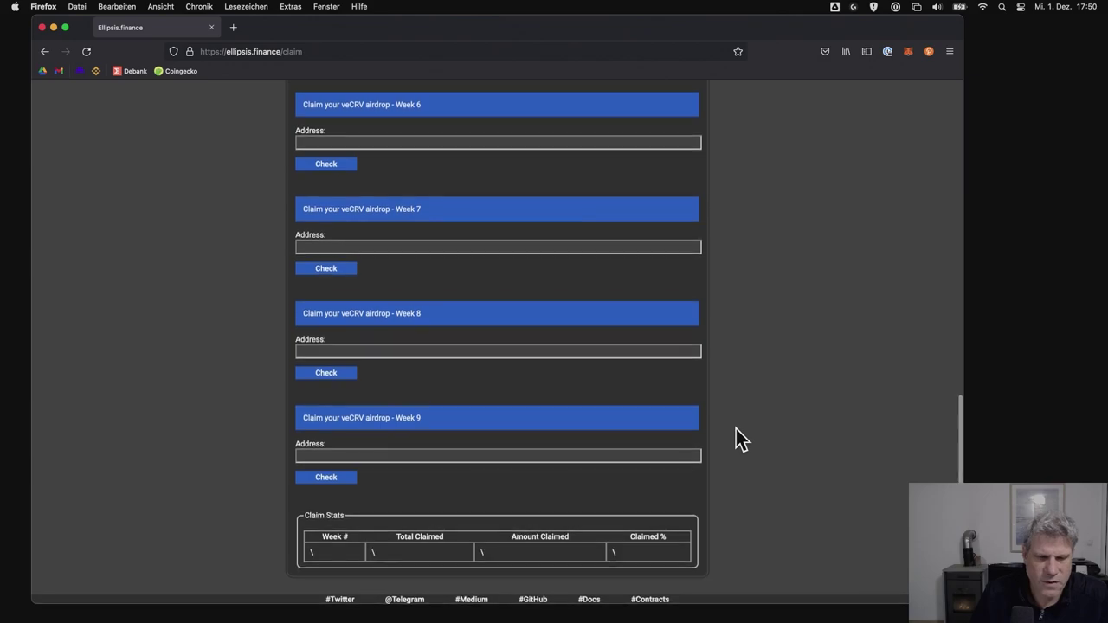